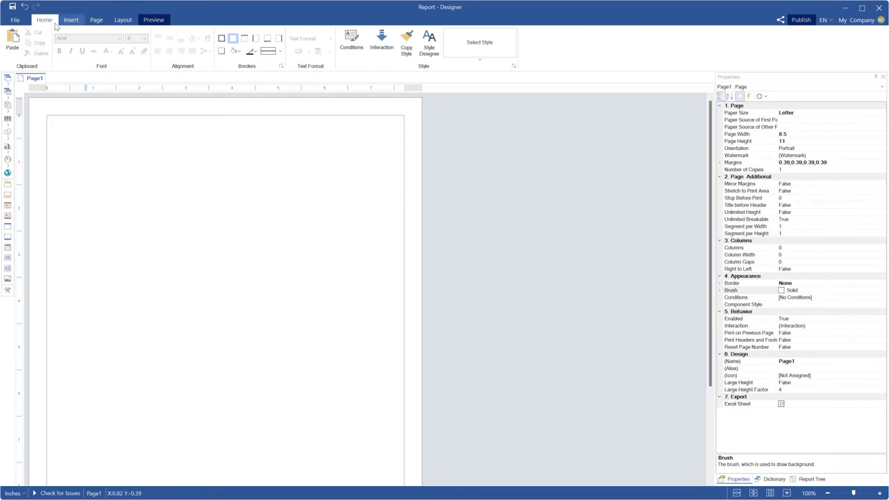
Step: Draw a Text component across the top of the page containing 'Text'
click(70, 19)
click(113, 58)
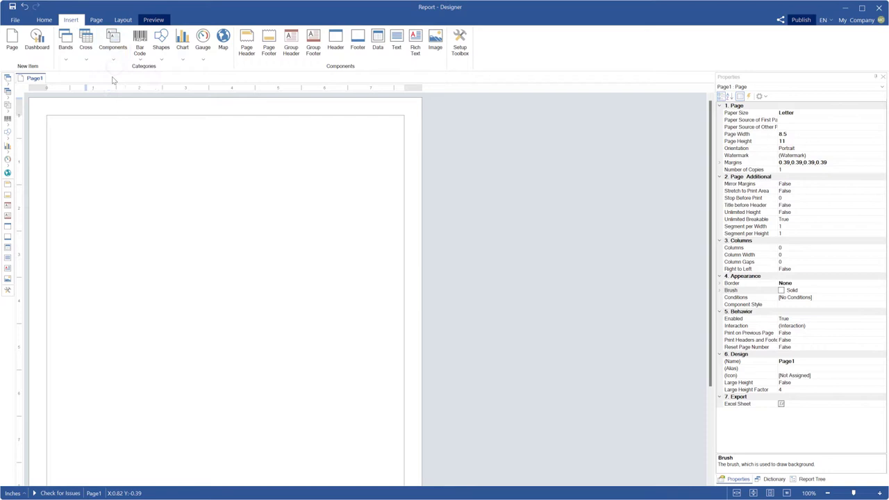
mouse_move(56, 124)
mouse_down()
mouse_move(372, 281)
mouse_move(390, 277)
mouse_up()
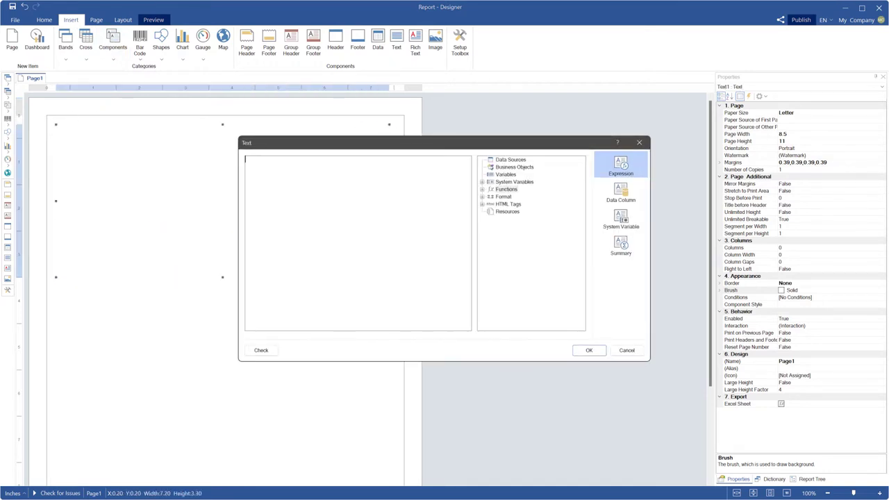
text(Text)
click(589, 351)
Step: Centre the text at 20pt size, then show the Dictionary
click(45, 20)
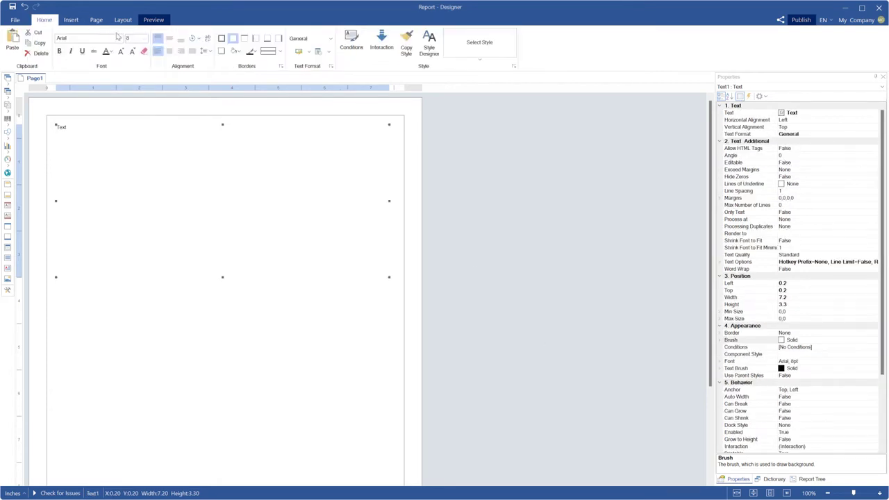
click(170, 39)
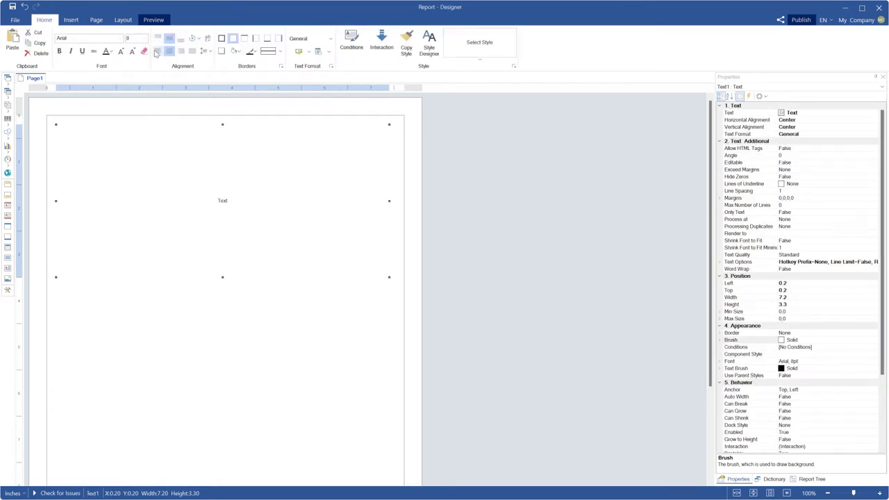
click(143, 38)
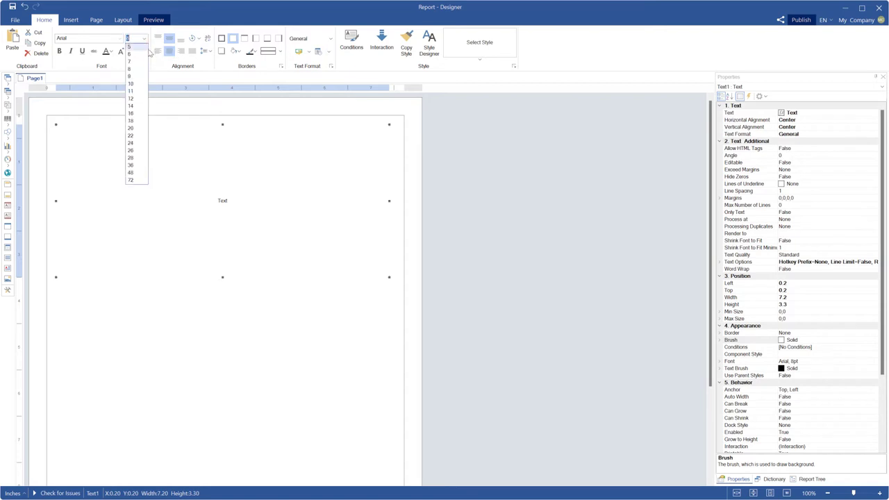
click(133, 127)
click(775, 480)
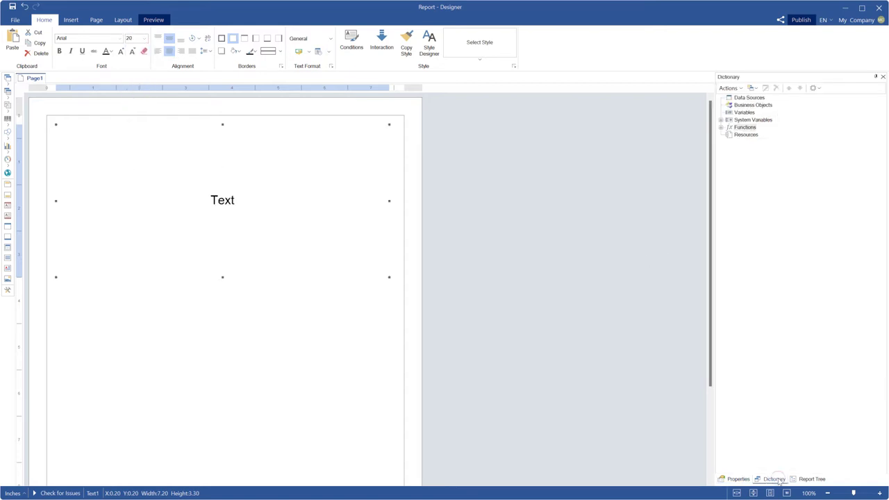
Step: Expand Functions > Drawing and read the ARGB, ColorFade, ColorValue and SolidBrushValue descriptions
click(721, 128)
click(729, 141)
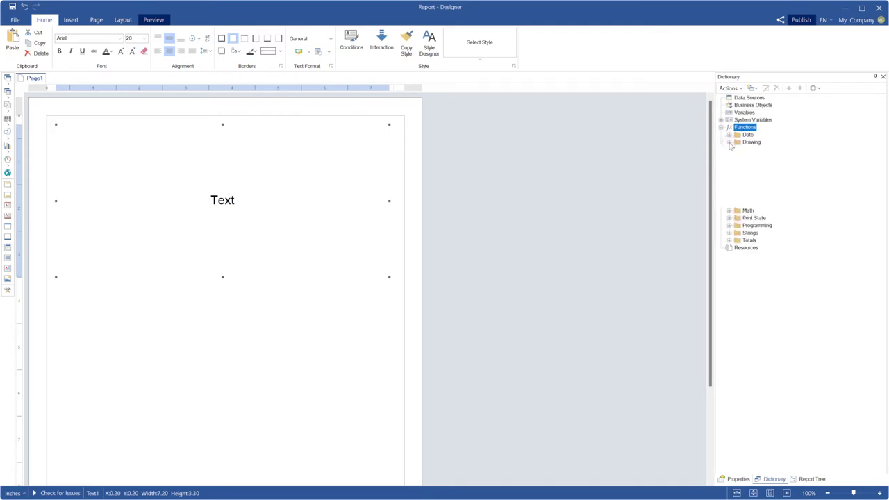
click(752, 150)
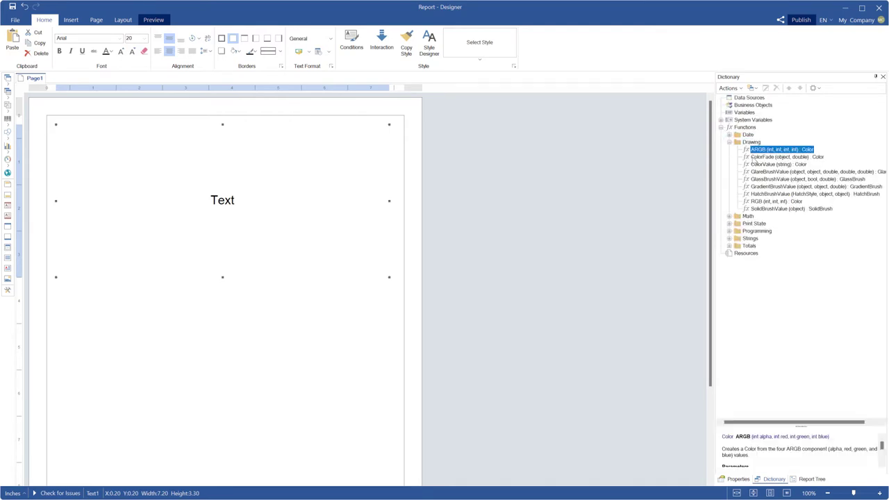
click(753, 158)
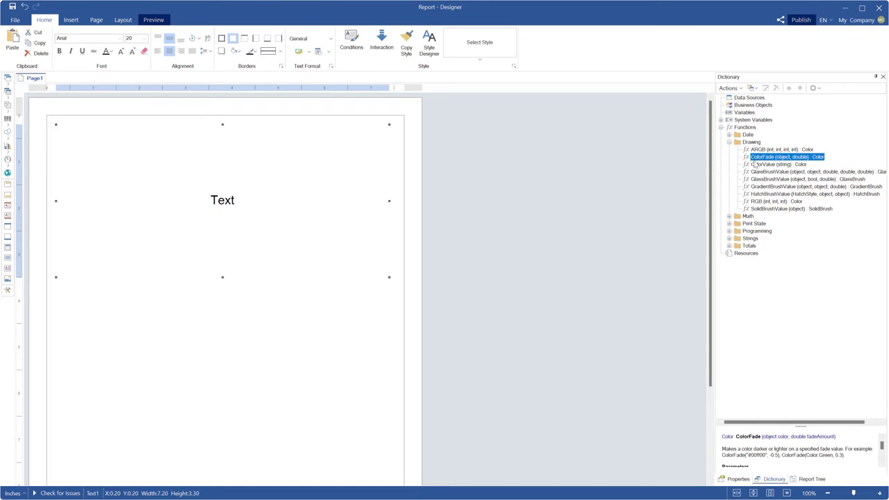
click(757, 167)
mouse_move(758, 167)
mouse_down()
mouse_move(759, 175)
mouse_move(741, 176)
mouse_up()
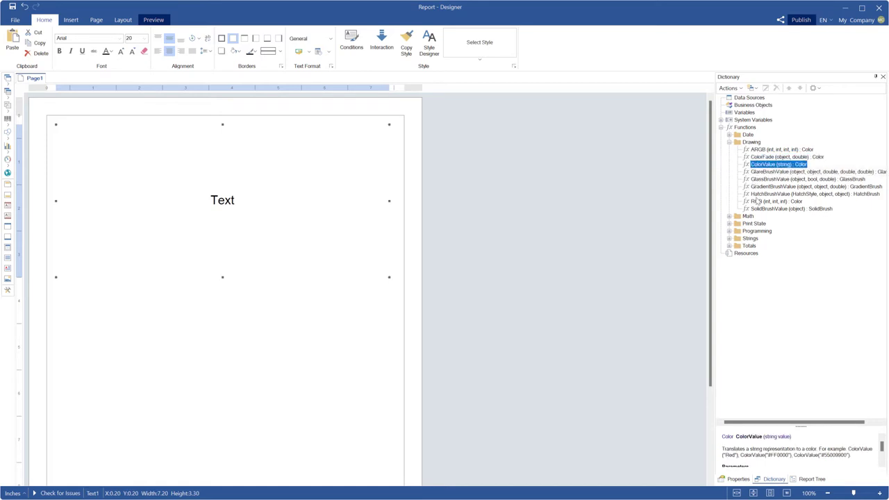
click(759, 209)
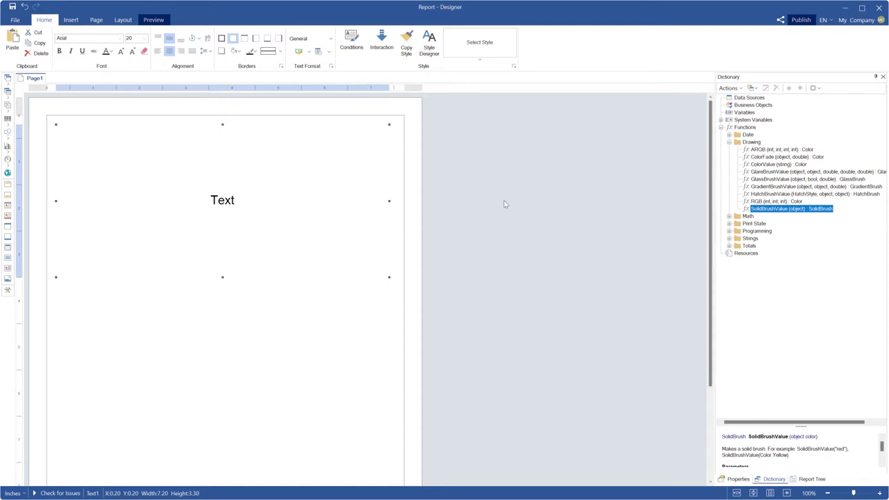
click(340, 201)
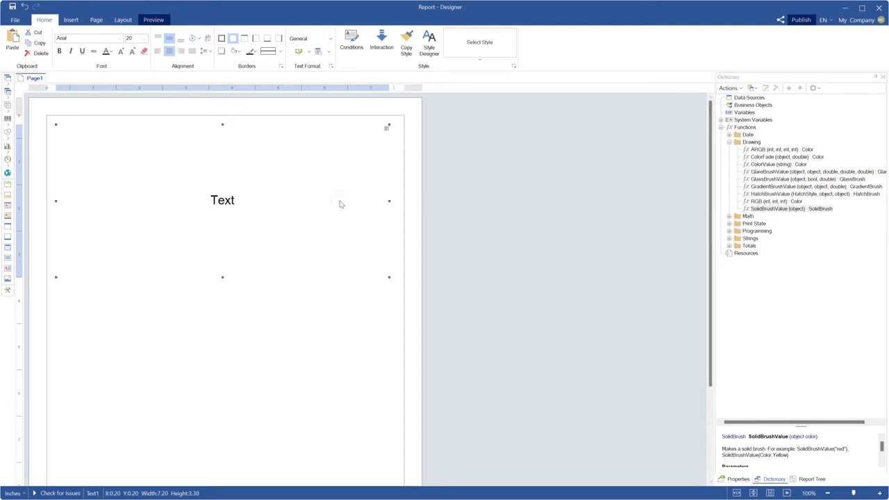
Step: Open the text box's Brush as an expression and clear the existing value
click(739, 479)
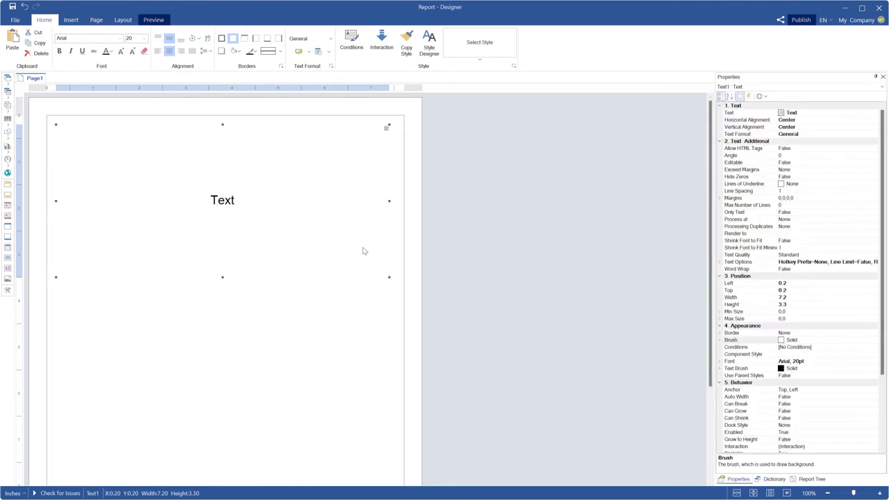
click(863, 341)
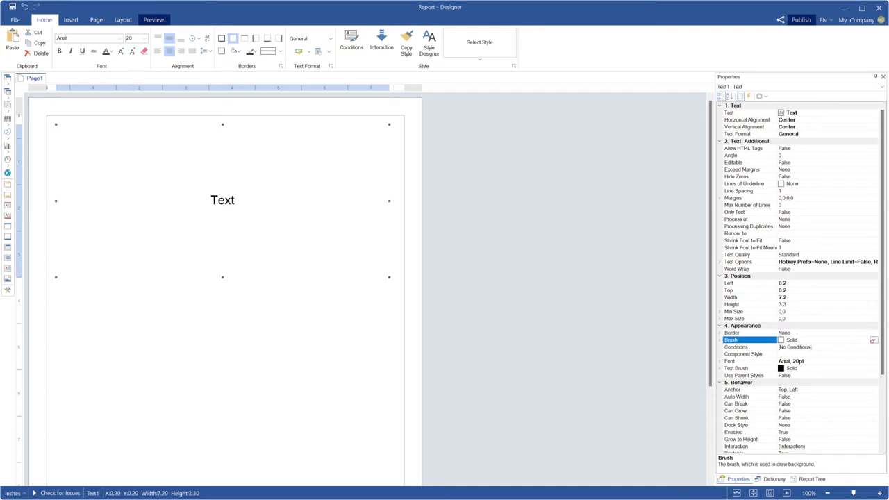
click(874, 341)
click(809, 414)
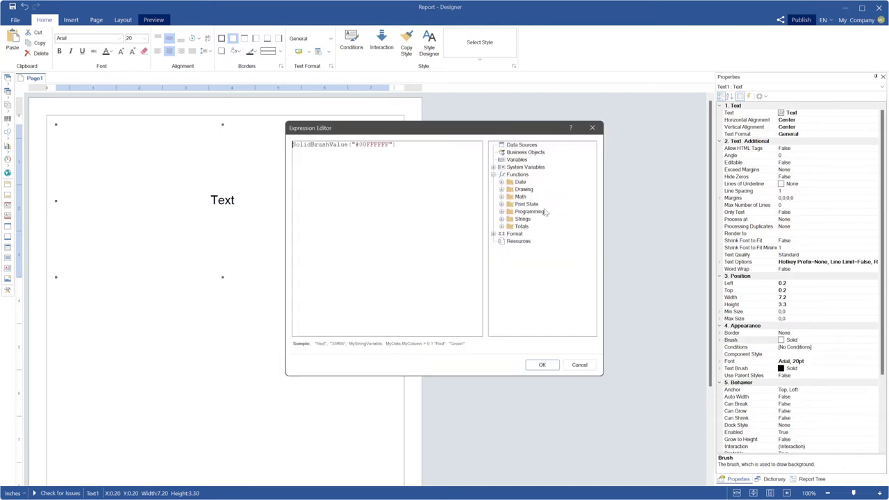
drag(292, 145, 414, 144)
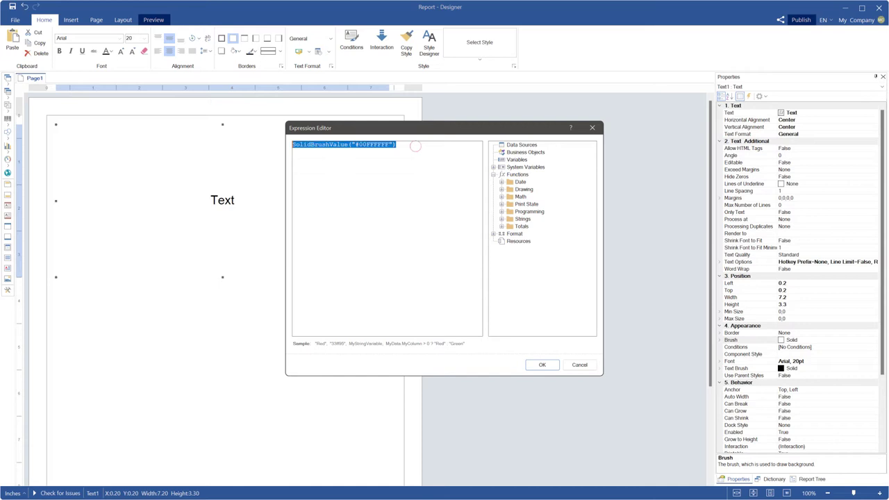
key(Delete)
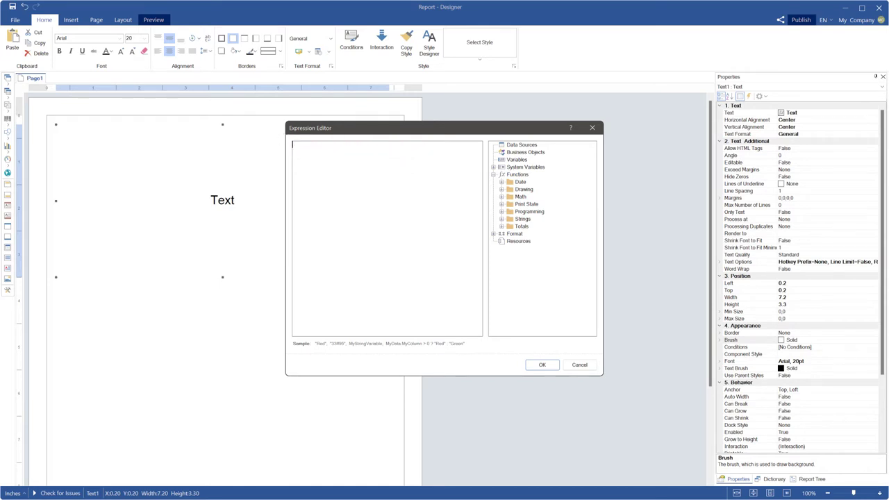
Step: Set the background brush to ARGB(50,125,125,125) and preview the report
click(501, 190)
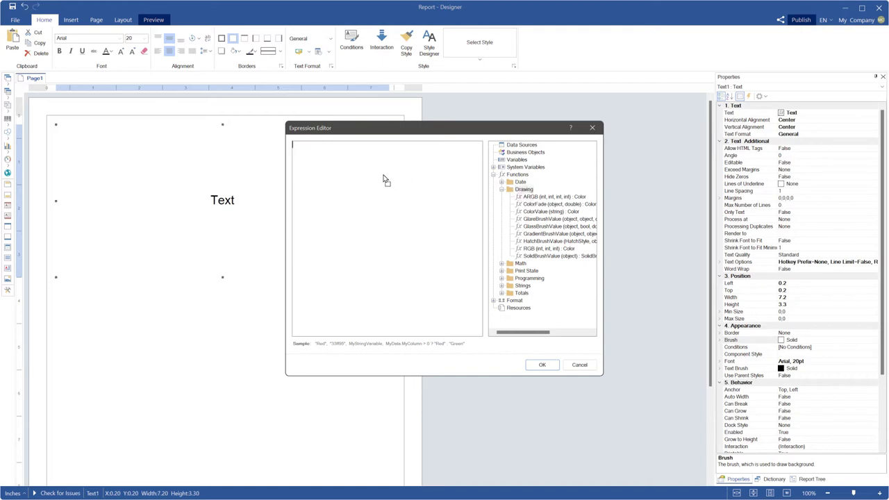
drag(526, 198, 387, 180)
text(50,)
text(125,)
text(125,)
text(125))
click(541, 365)
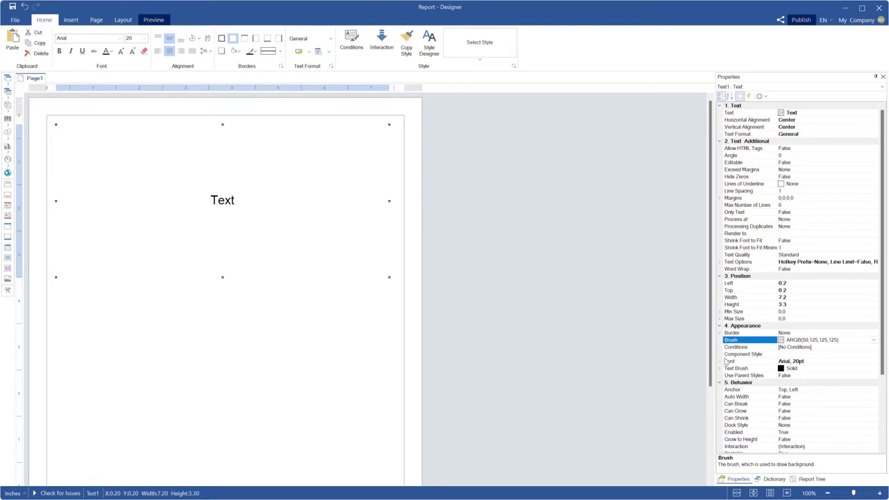
click(157, 23)
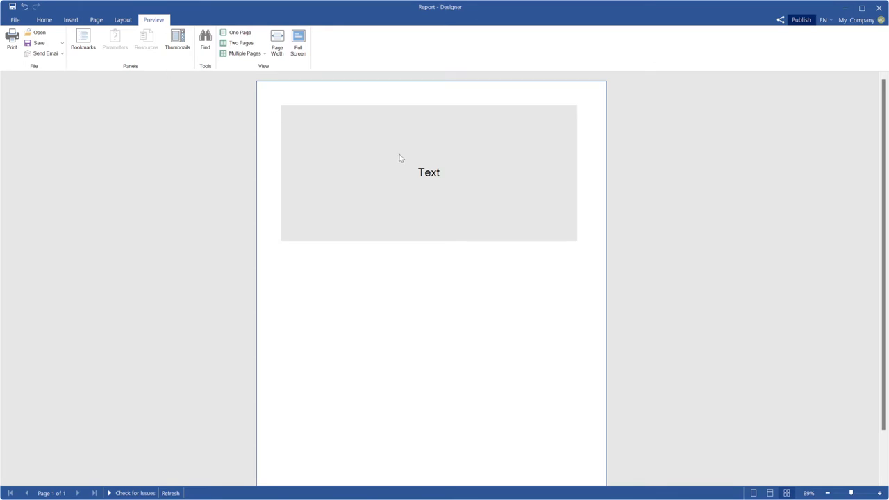
Step: Return from the preview to the designer and reselect the Text box
click(53, 24)
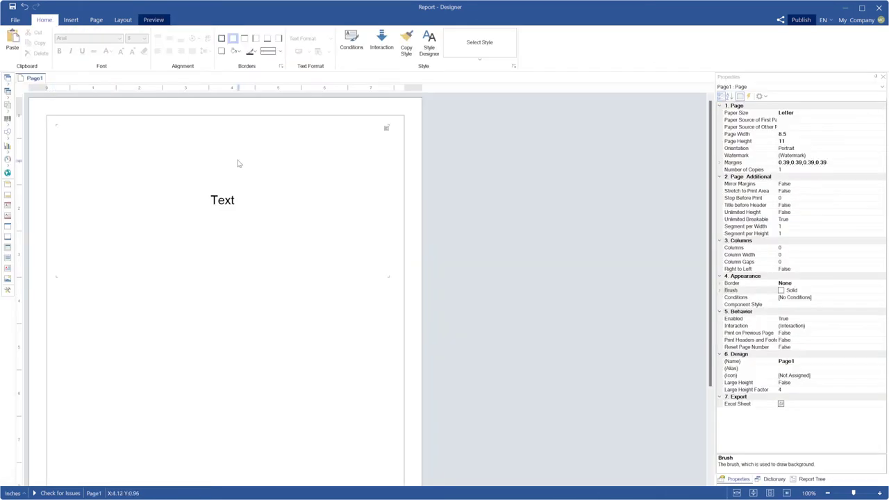
click(239, 164)
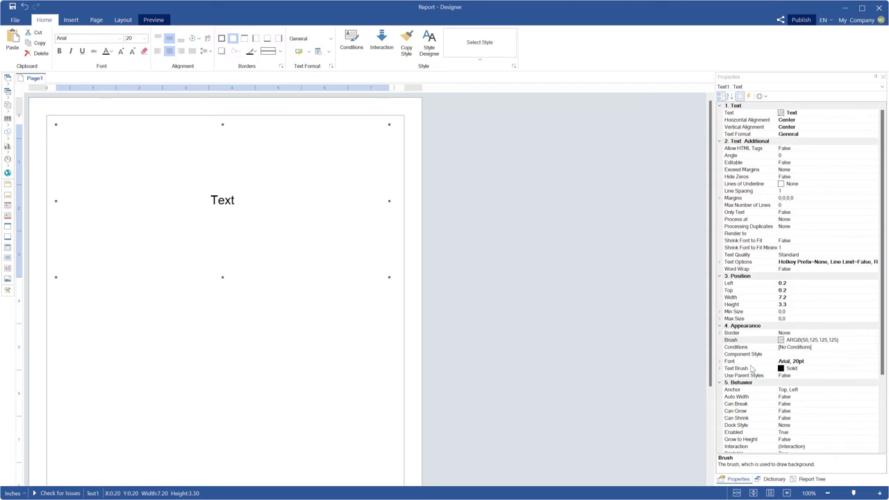
Step: Open the Text Brush as an expression and clear the existing black brush
click(752, 369)
click(874, 369)
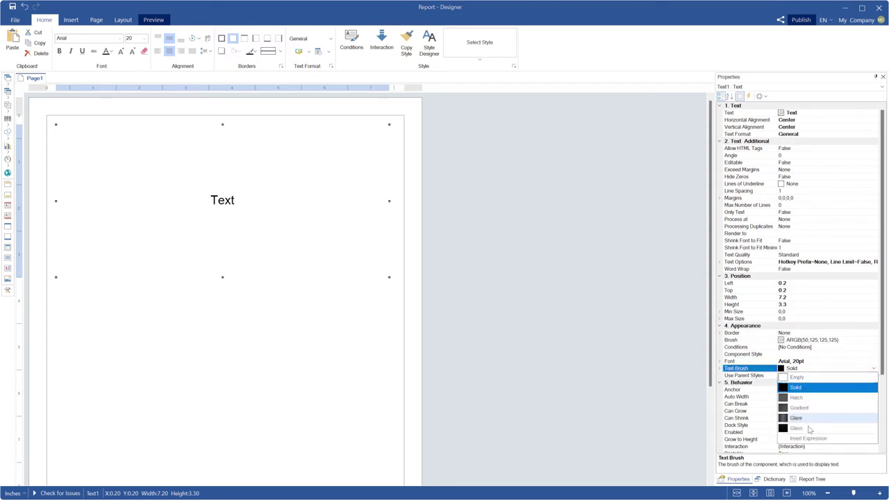
click(806, 439)
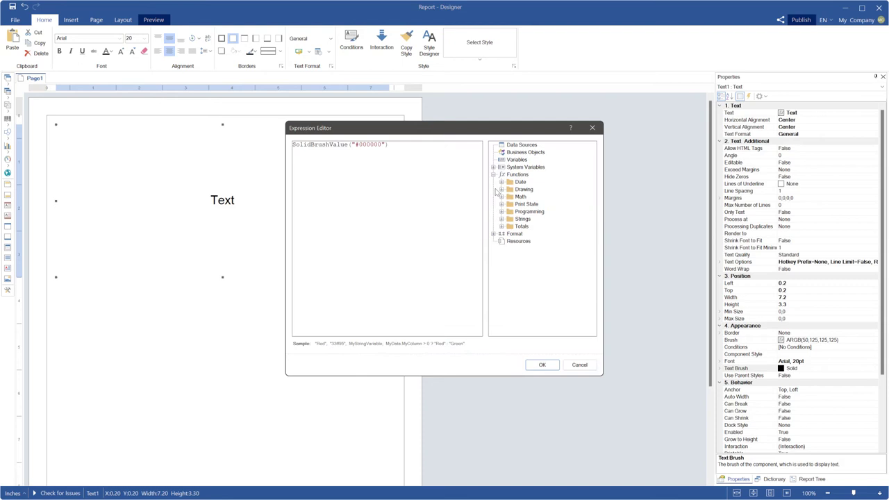
drag(389, 144, 250, 148)
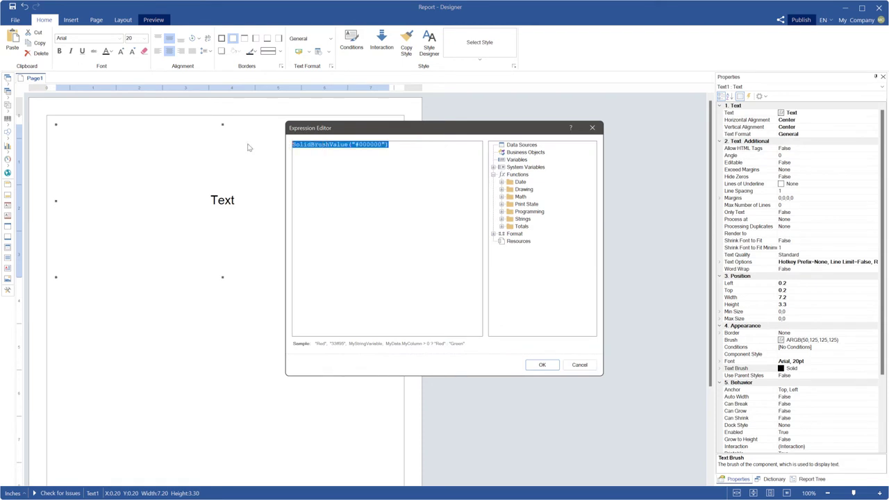
key(Delete)
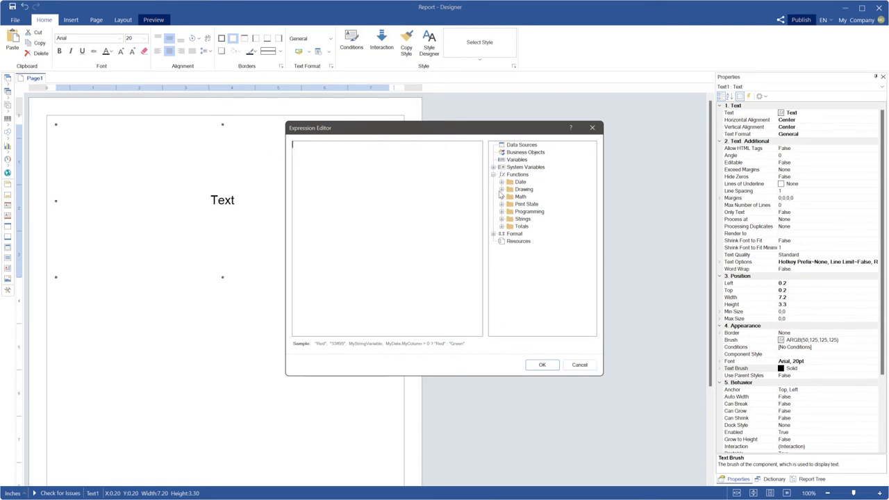
Step: Replace the text colour with ColorValue("Red") from the Drawing functions
click(501, 189)
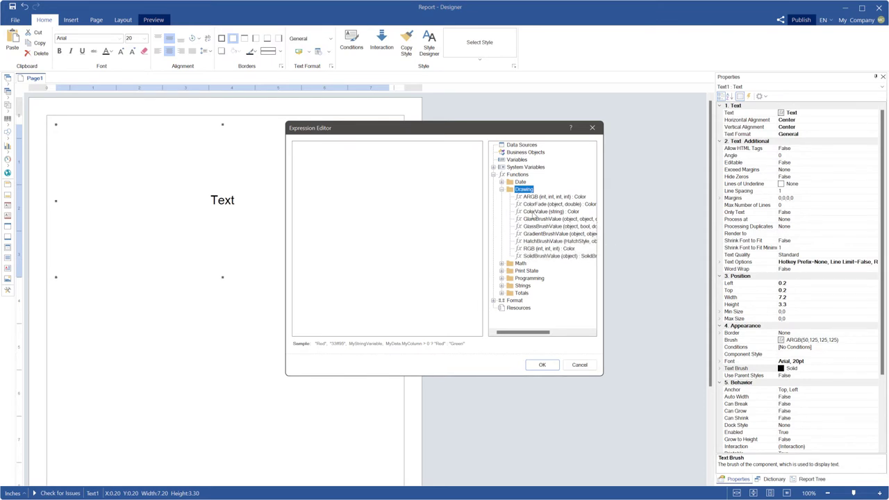
drag(531, 210, 431, 201)
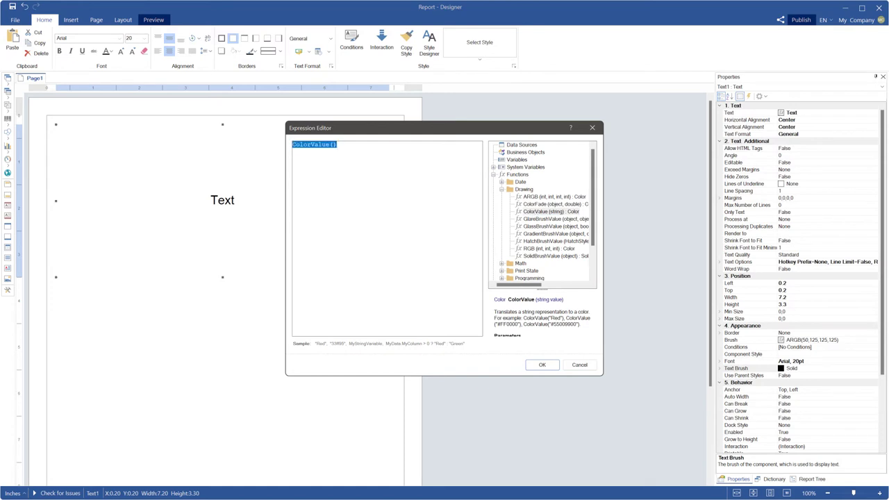
key(End)
key(Left)
text("")
text(Red)
click(542, 365)
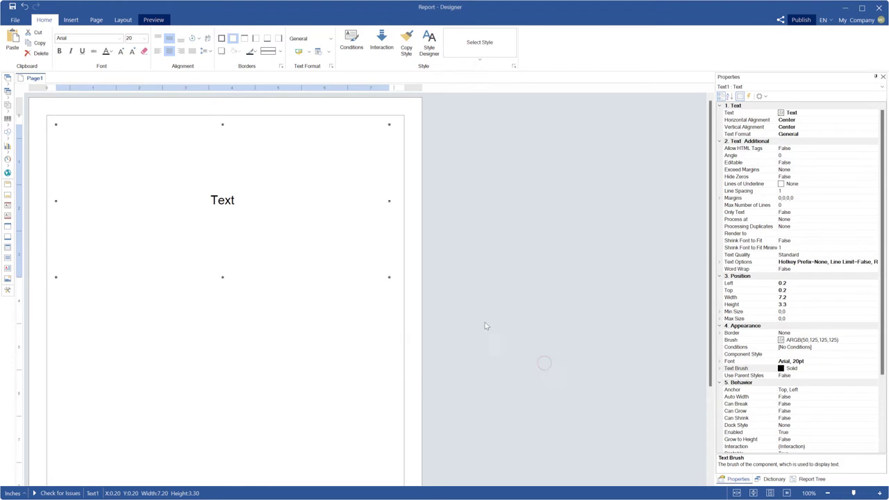
Step: Preview the red text on the grey box, then go back to design view
click(154, 20)
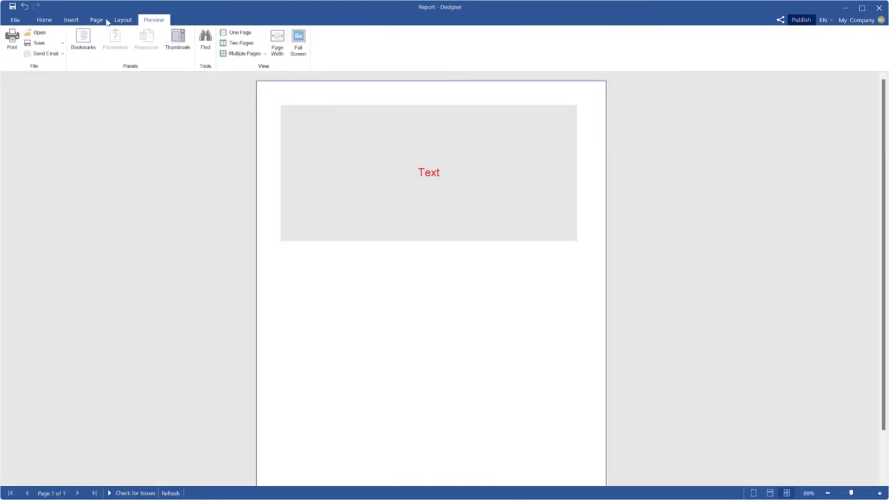
click(44, 20)
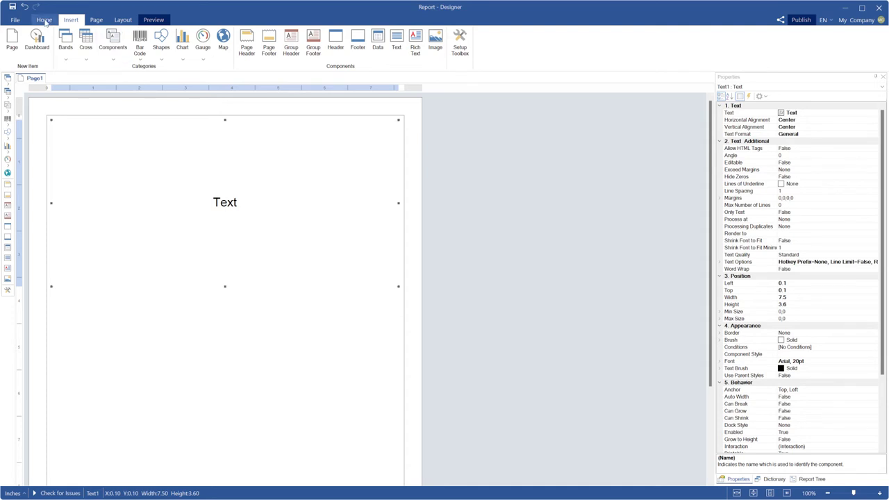
Step: Give the box a light grey background and teal text, and check it in preview
click(47, 21)
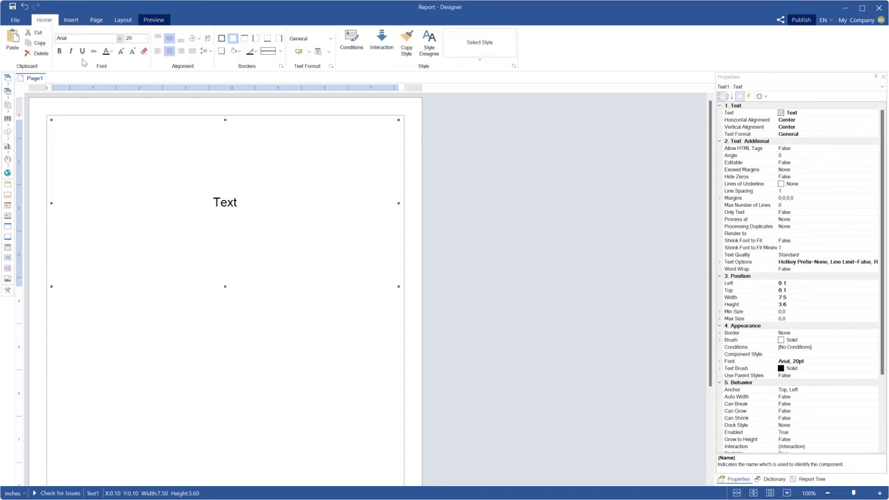
click(241, 52)
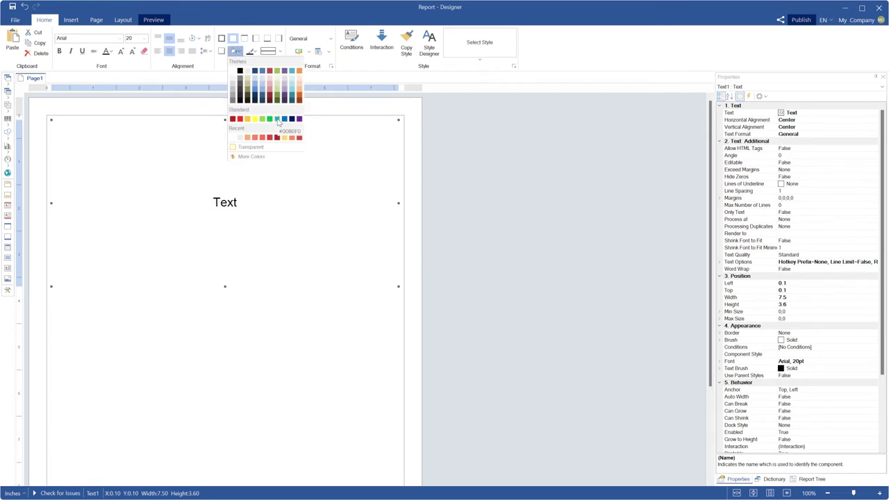
click(233, 78)
click(110, 51)
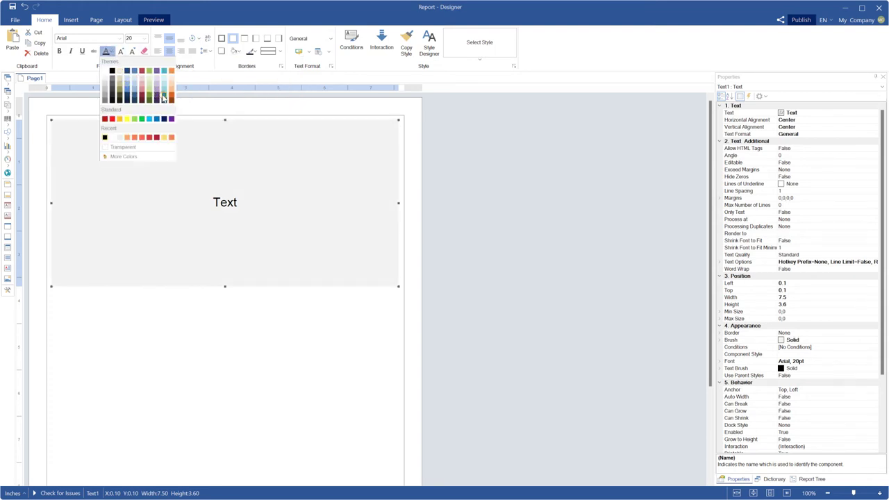
click(164, 97)
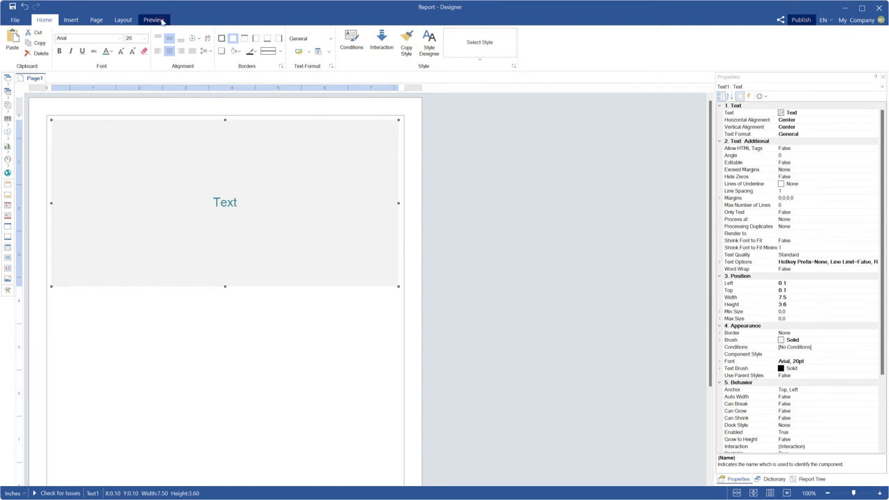
click(153, 19)
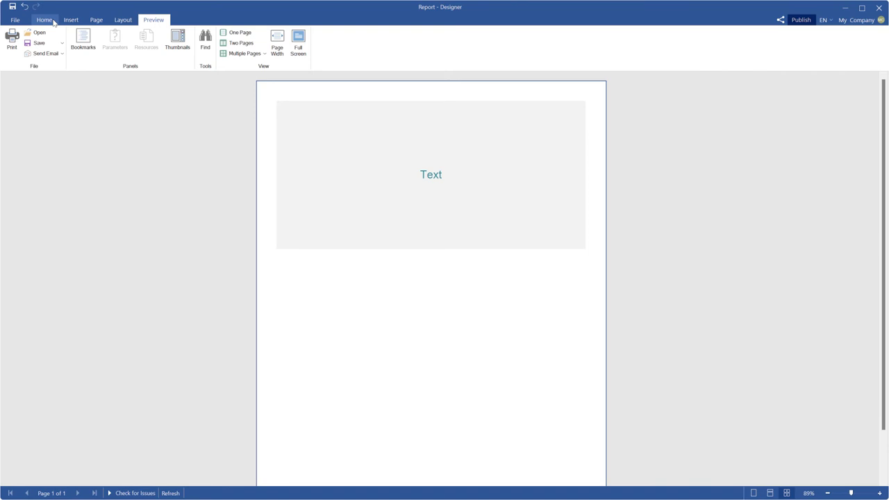
click(44, 19)
Step: Inspect the background Brush expression, SolidBrushValue #F2F2F2, and cancel unchanged
click(306, 221)
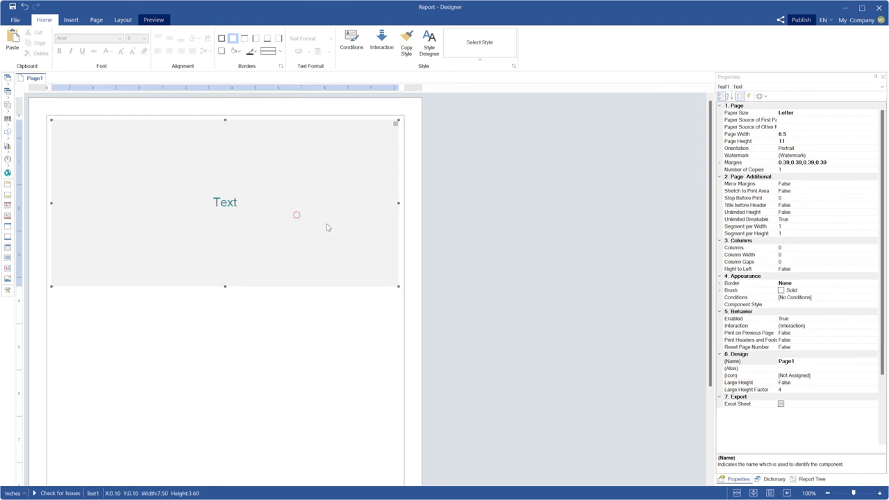
click(764, 342)
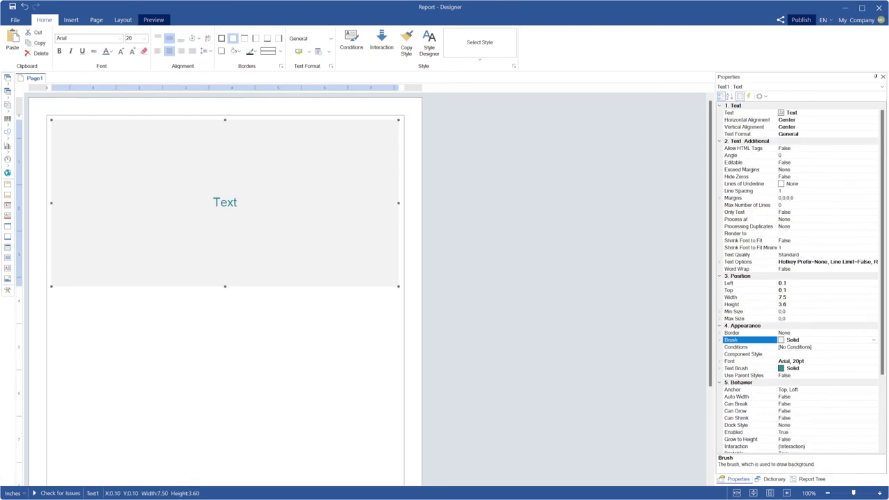
click(873, 339)
click(815, 411)
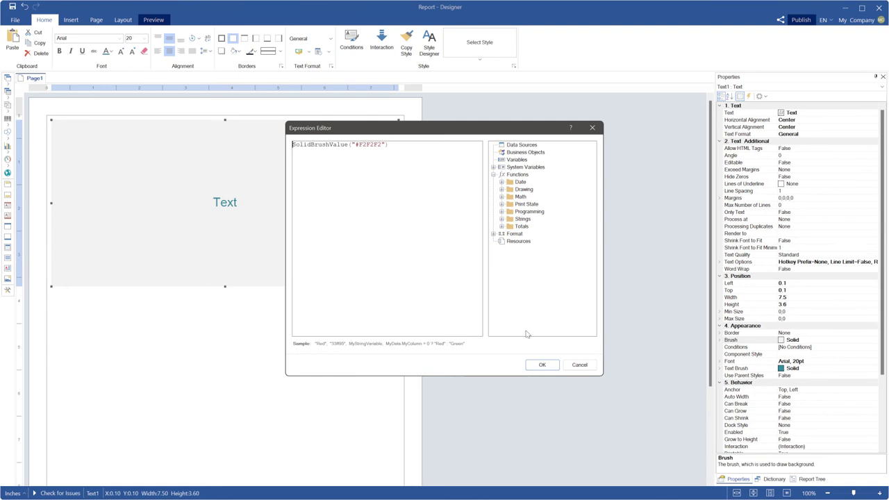
click(577, 364)
Step: Inspect the Text Brush expression, SolidBrushValue #31859B, and cancel unchanged
click(856, 367)
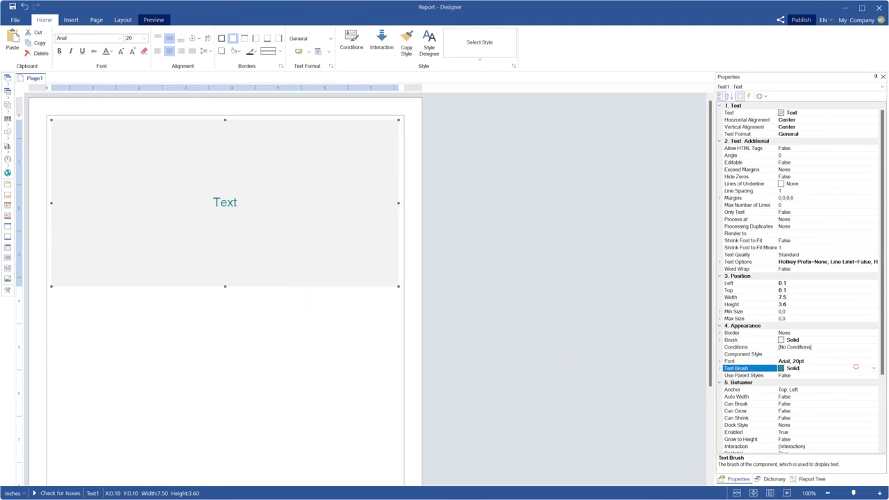
click(873, 368)
click(800, 442)
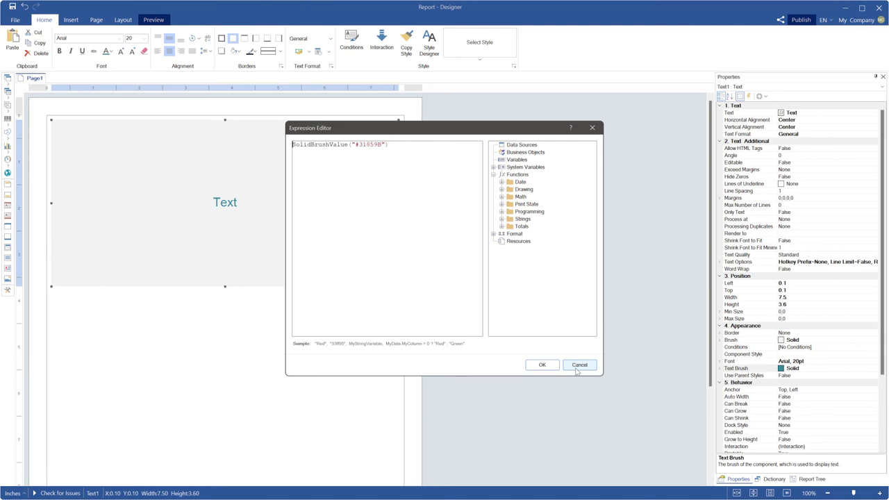
click(579, 365)
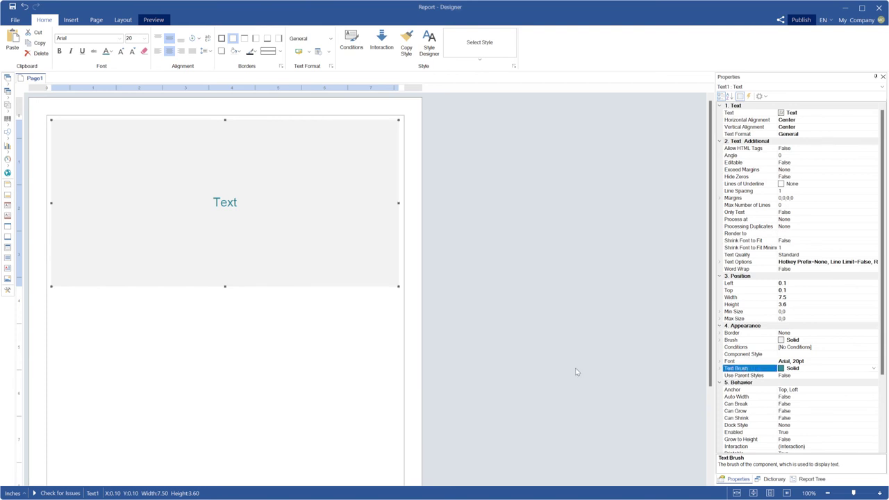
Step: Make the text dark orange and verify its brush reads SolidBrushValue("#E36C09")
click(111, 52)
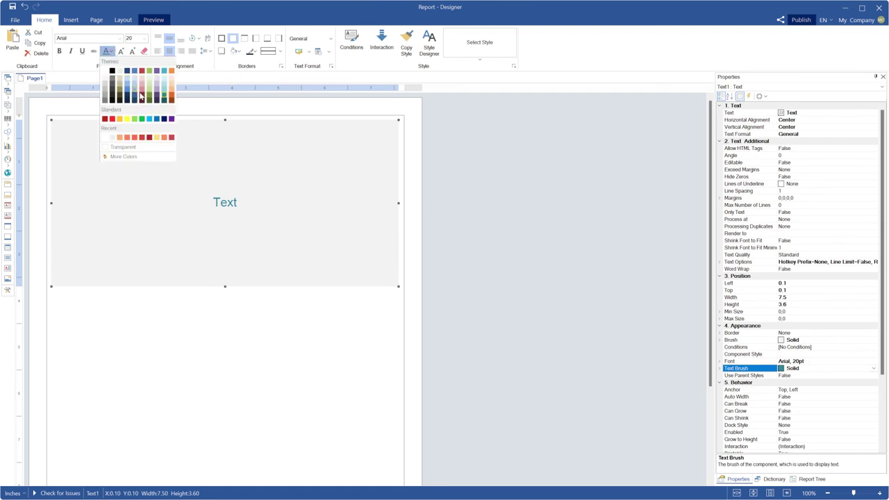
click(172, 98)
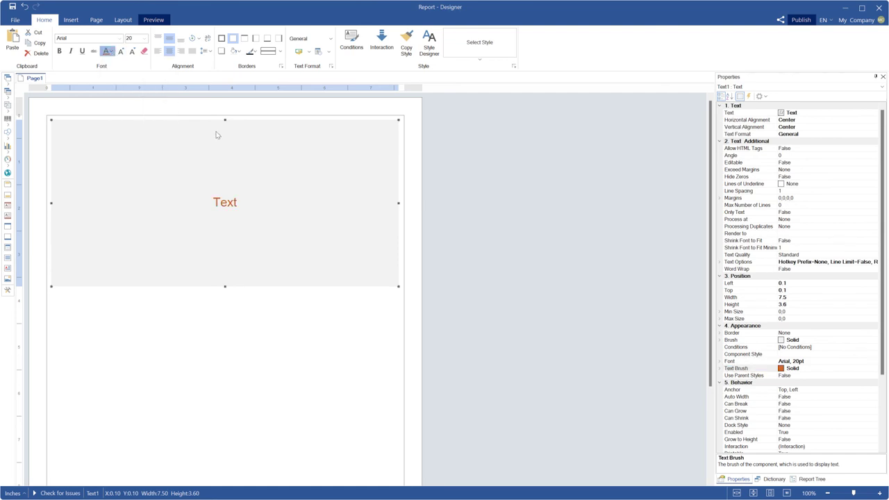
click(874, 369)
click(806, 439)
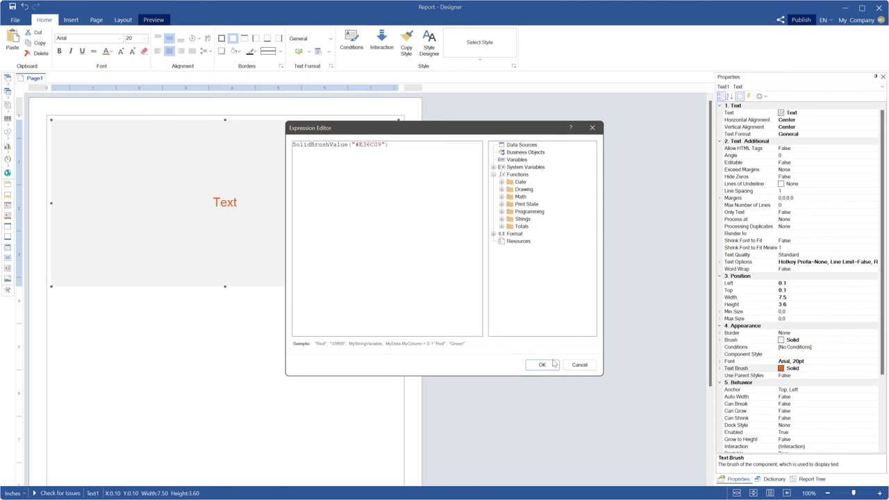
click(575, 365)
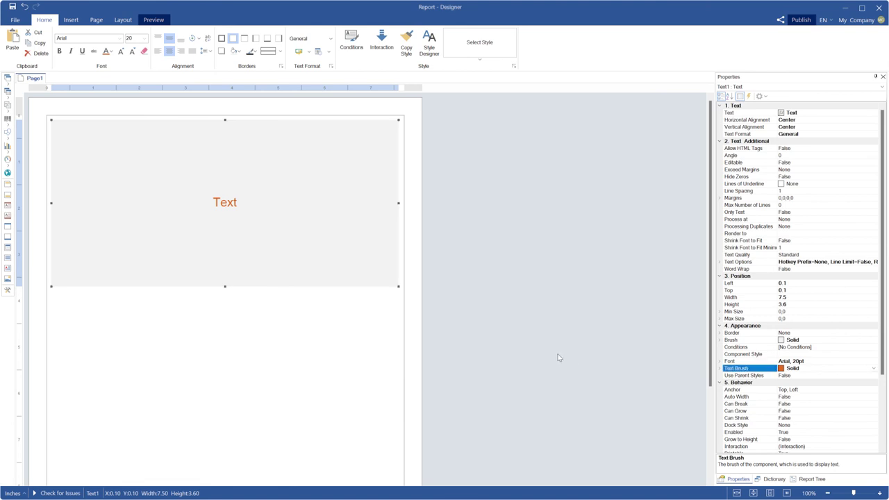